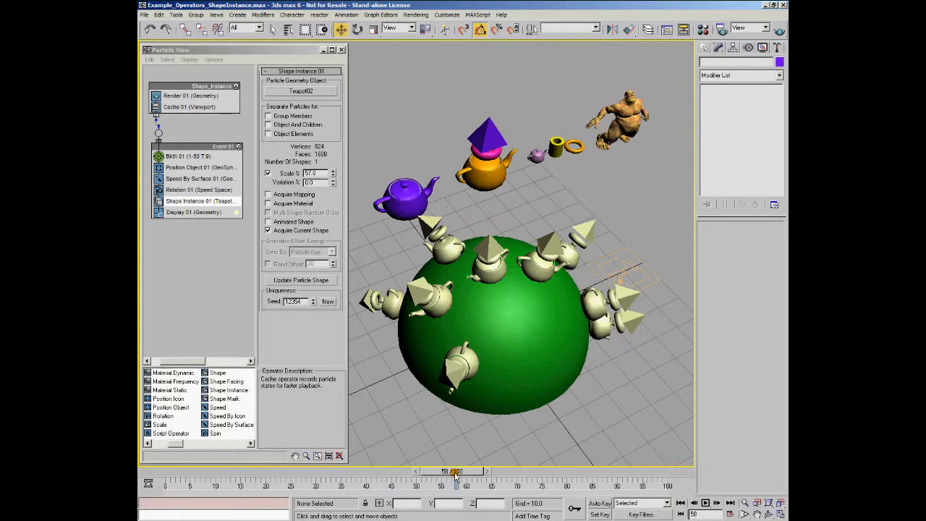
Separate the teapot particles by object and children in the Shape Instance operator, and return the timeline to frame 0.
middle_click_drag(510, 353, 491, 287, "alt")
middle_click_drag(391, 244, 501, 323, "alt")
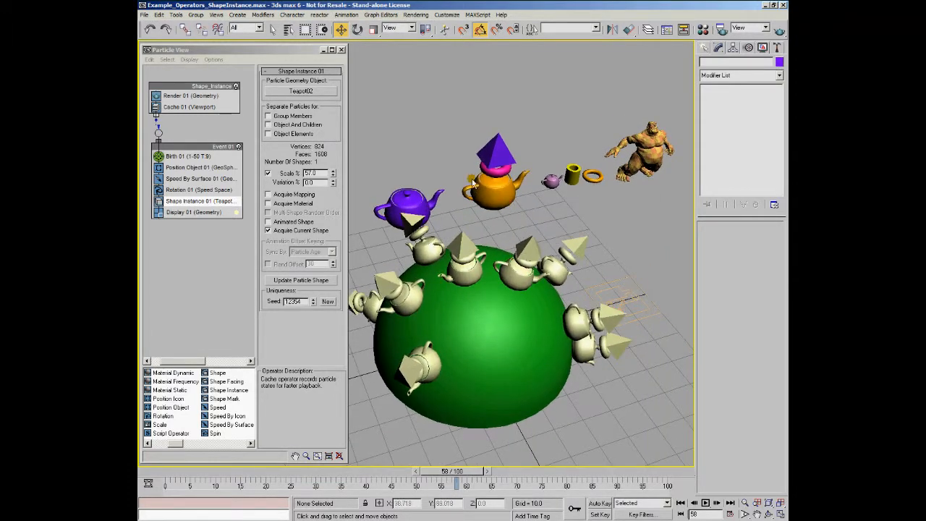
middle_click_drag(524, 246, 450, 313, "alt")
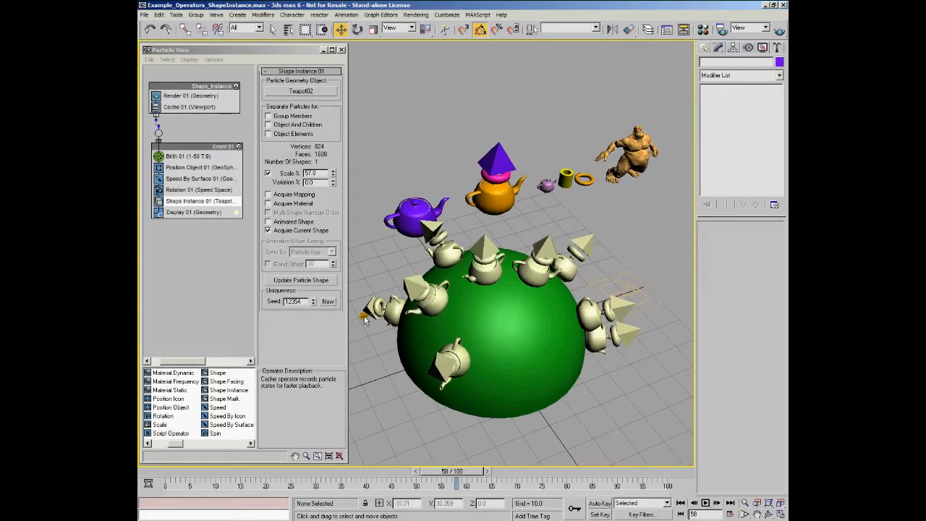
left_click(268, 232)
left_click(267, 124)
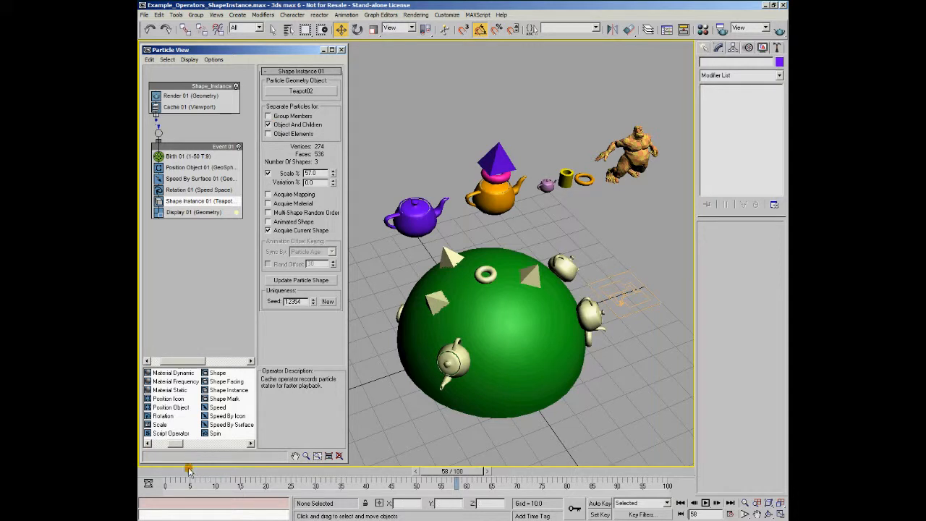
left_click_drag(188, 470, 156, 477)
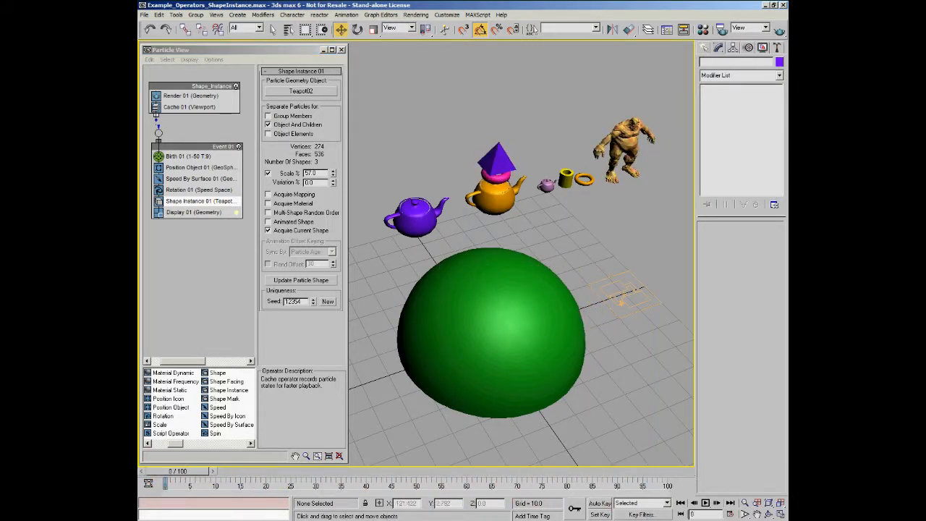
Disable Object And Children and Acquire Current Shape, and set the group of small teapot, tube and torus as particle geometry.
left_click(275, 124)
left_click(268, 230)
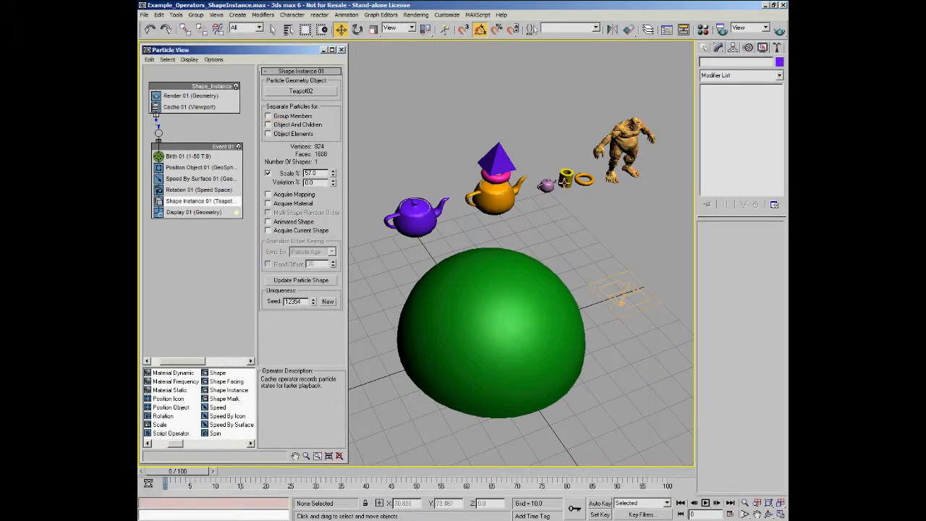
left_click(301, 91)
left_click(570, 175)
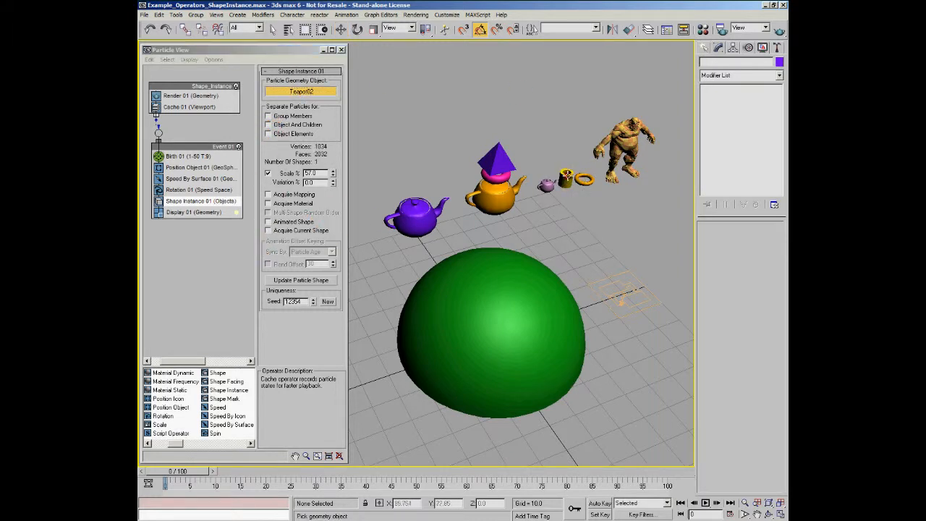
Advance the animation from frame 0 to frame 52 and separate the particles by group members.
left_click_drag(175, 471, 164, 492)
key("w")
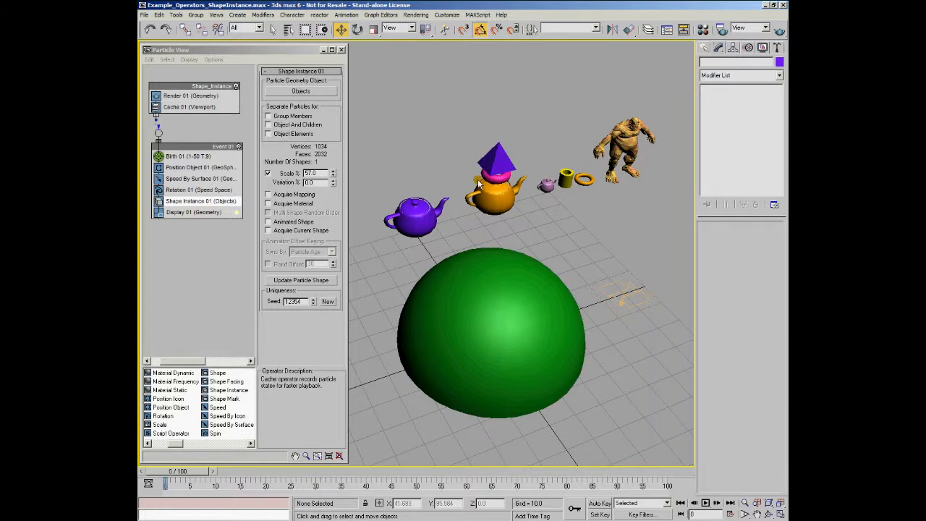
left_click_drag(165, 483, 418, 483)
left_click(268, 116)
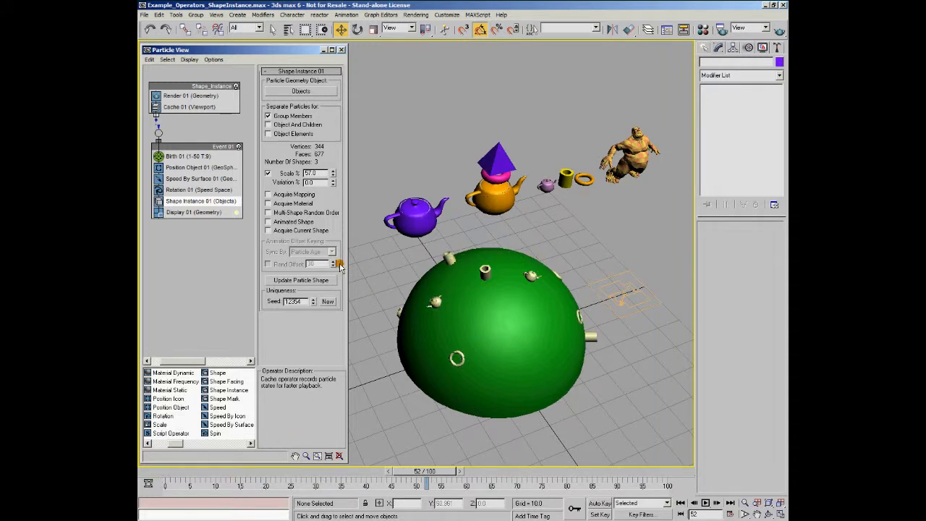
Set the Shape Instance uniqueness seed to 12363 and move the animation to frame 38.
left_click(313, 298)
left_click(313, 299)
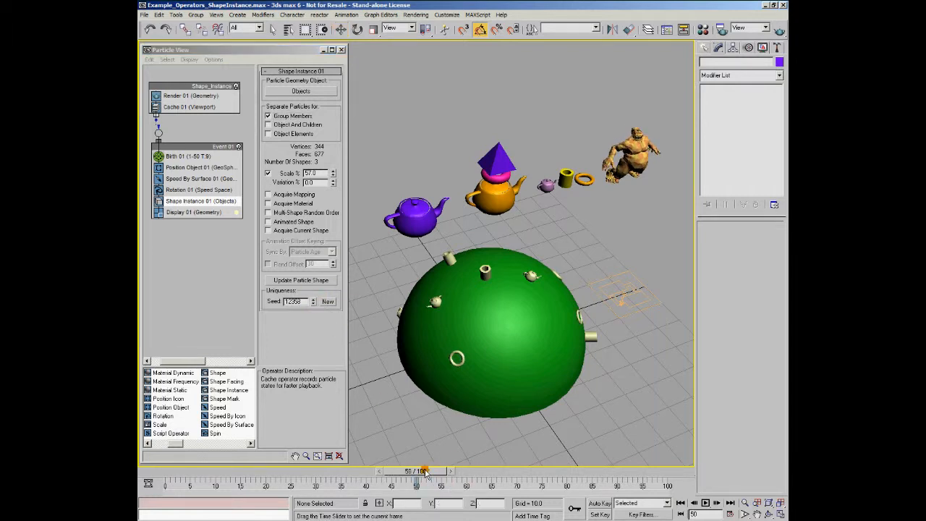
left_click(313, 299)
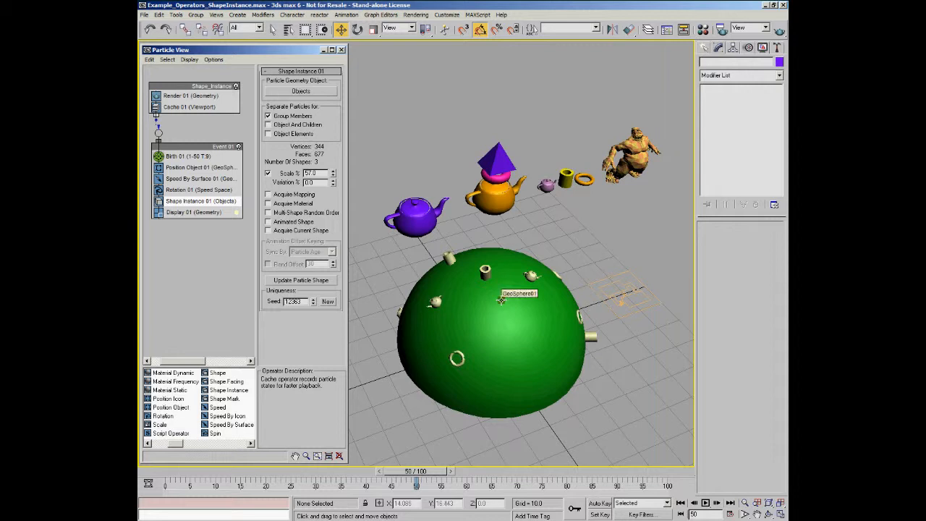
left_click_drag(416, 471, 355, 471)
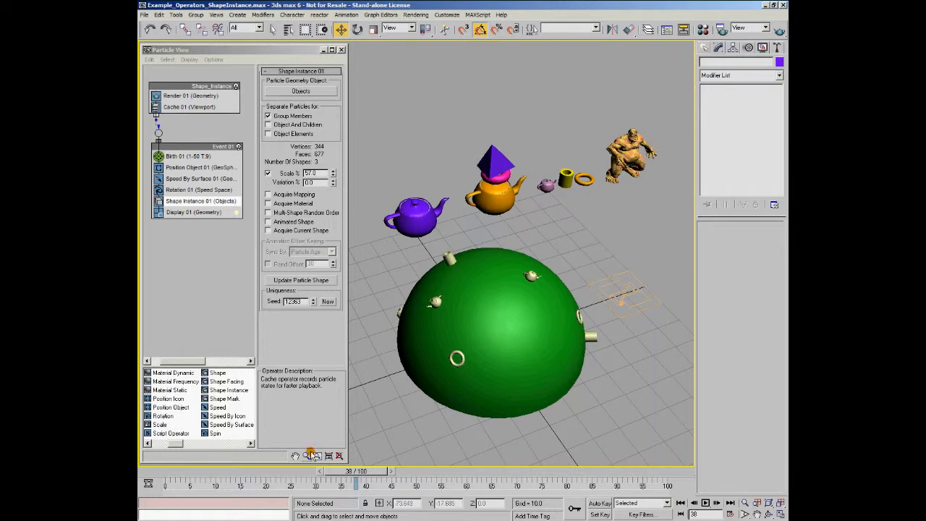
Disable Group Members separation and set the ogre mesh Ogre_Geo_Body01 as the particle geometry object.
left_click(269, 117)
left_click(300, 91)
left_click(632, 151)
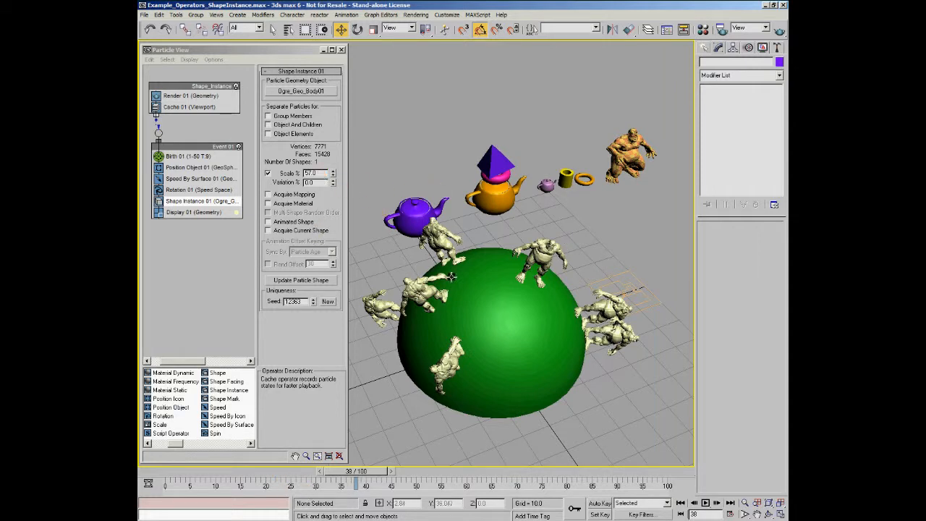
Delete the original ogre mesh from the scene and scrub the particle animation from frame 0 to frame 56.
left_click(619, 141)
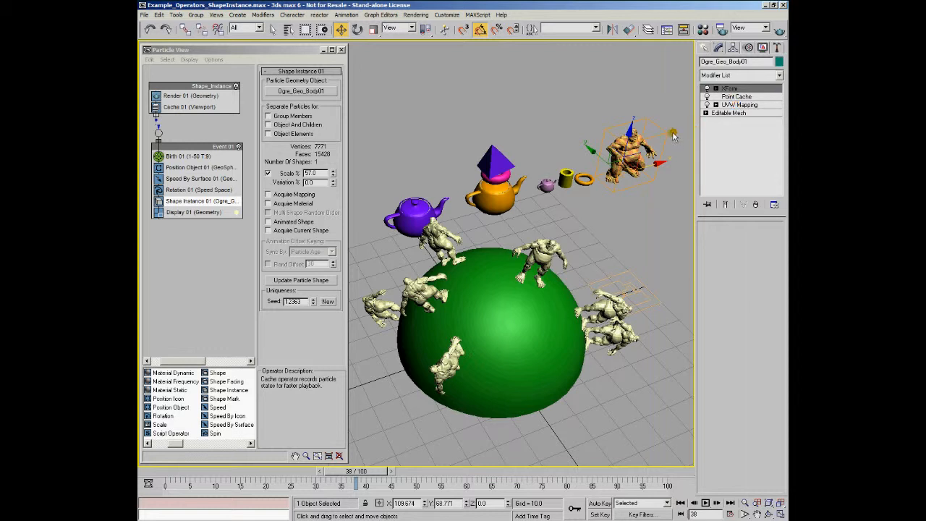
key("Delete")
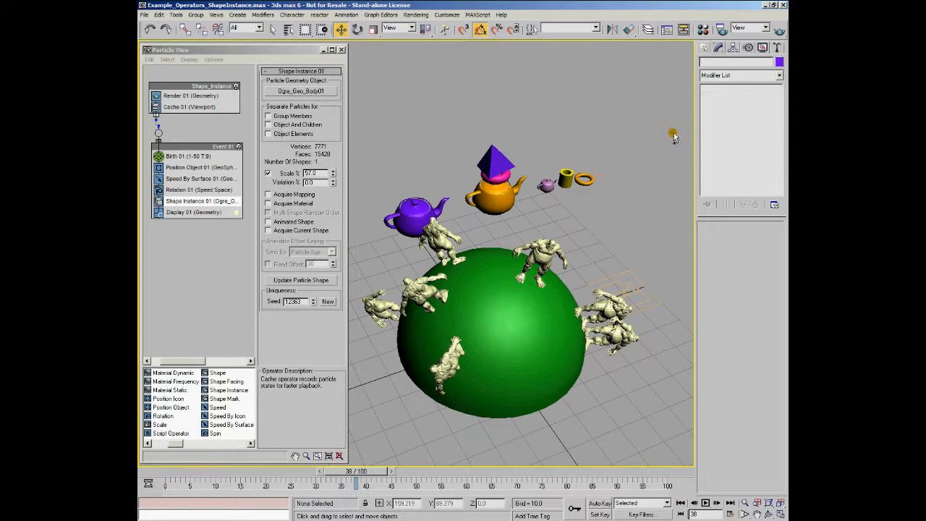
middle_click_drag(496, 346, 525, 324, "alt")
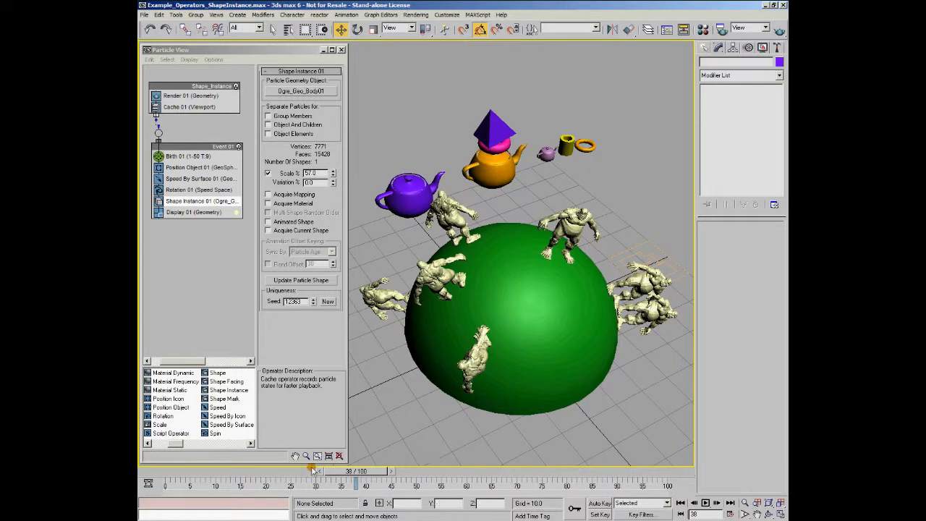
left_click(174, 473)
left_click_drag(175, 474, 446, 486)
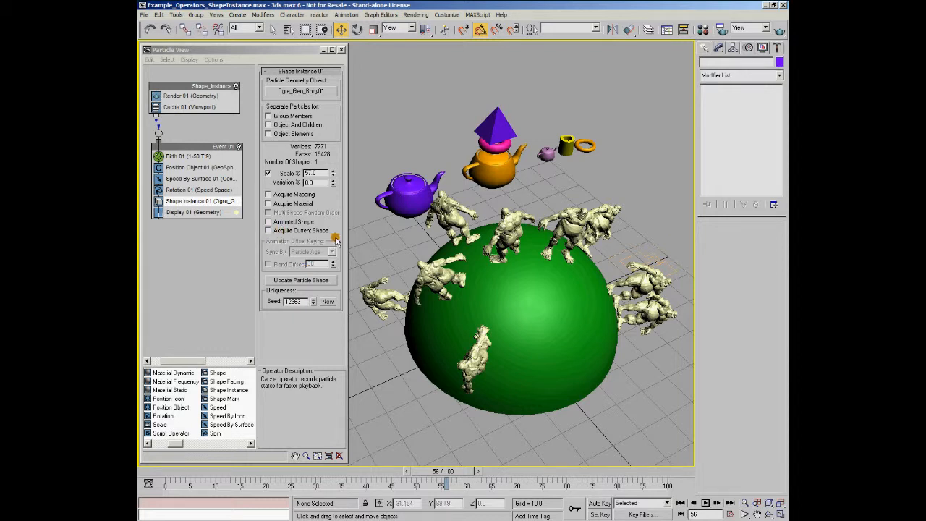
Enable Acquire Current Shape for the ogre particles and scrub through the animation to frame 50.
left_click(269, 230)
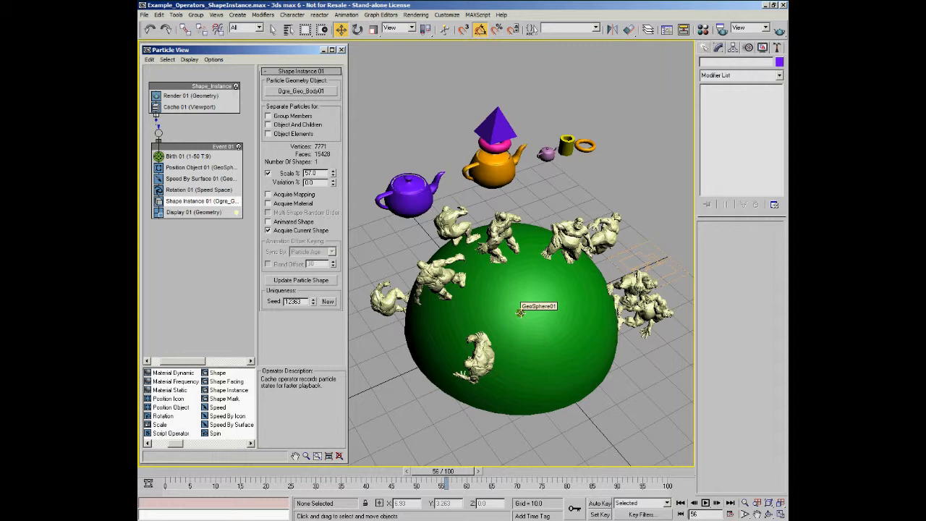
left_click_drag(202, 477, 285, 483)
left_click_drag(305, 483, 419, 518)
key("w")
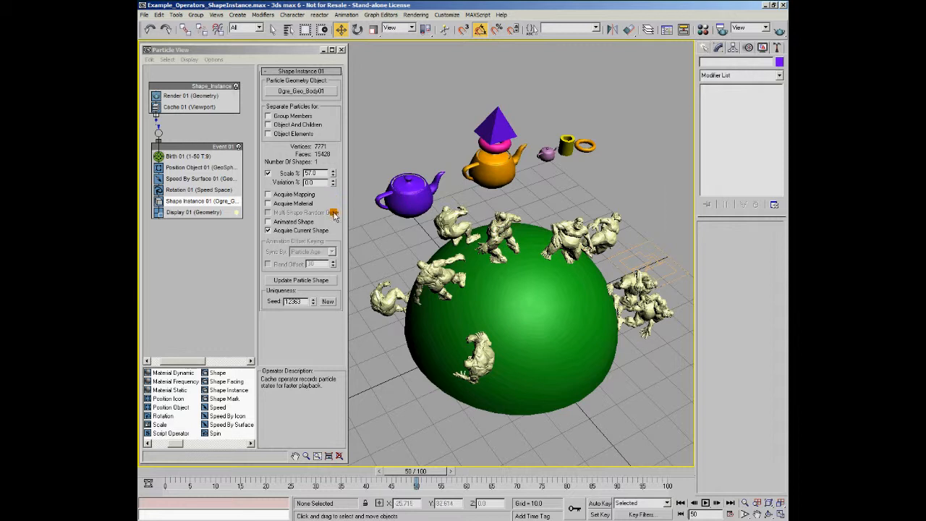
Enable Animated Shape for the ogre particles and play the animation from frame 0.
left_click(269, 222)
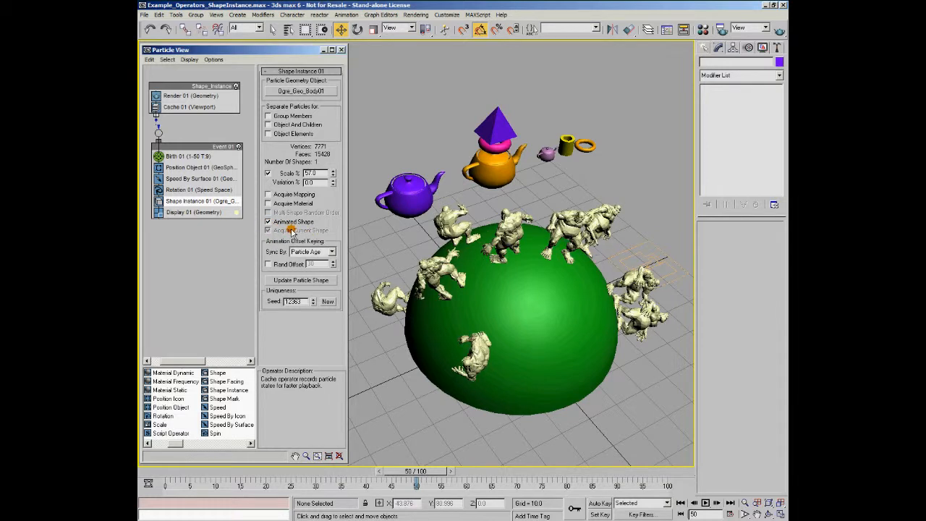
left_click(155, 475)
key("w")
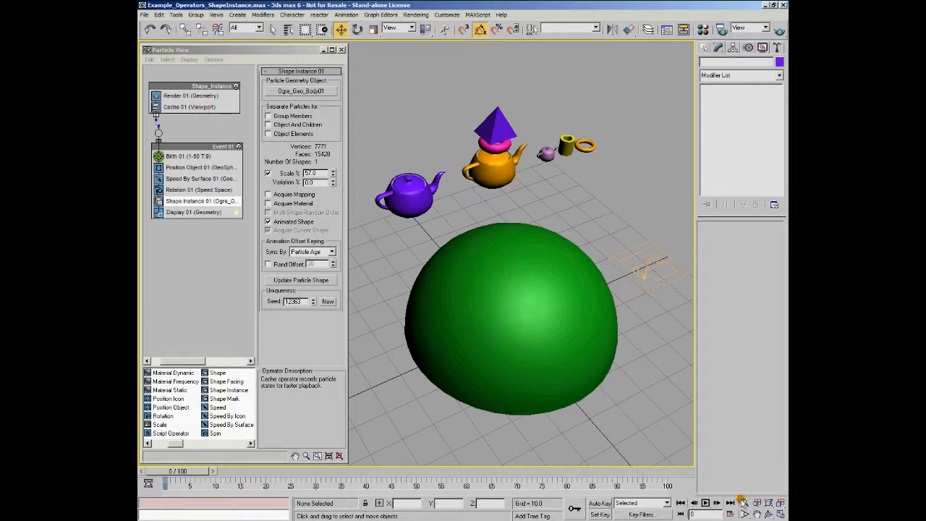
left_click(705, 502)
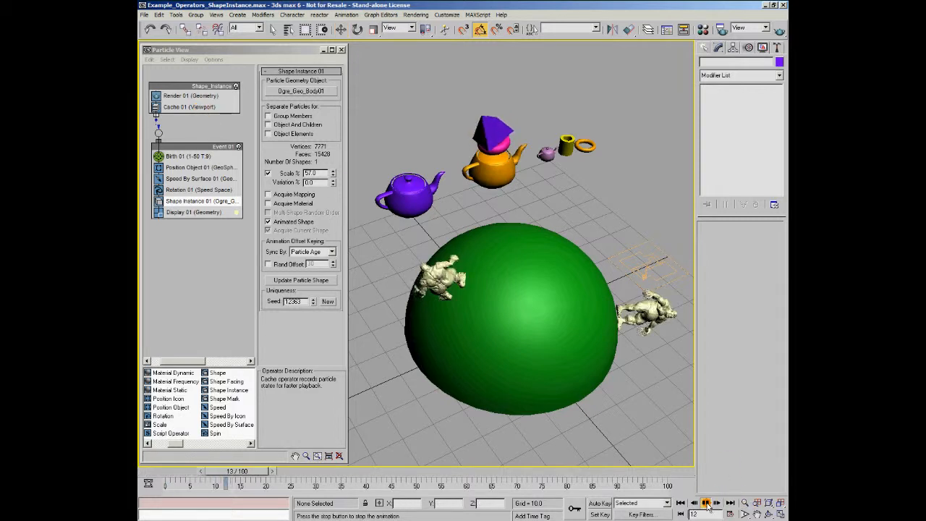